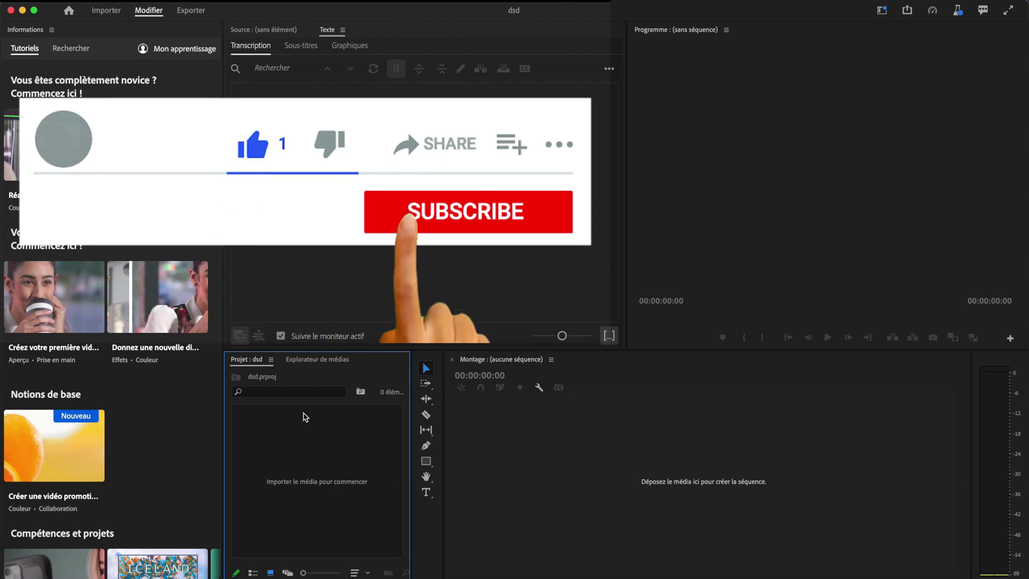
# Step: Drag the newest Enregistrement de l'écran recording from Finder's Documents into the Project panel
pyautogui.click(295, 446)
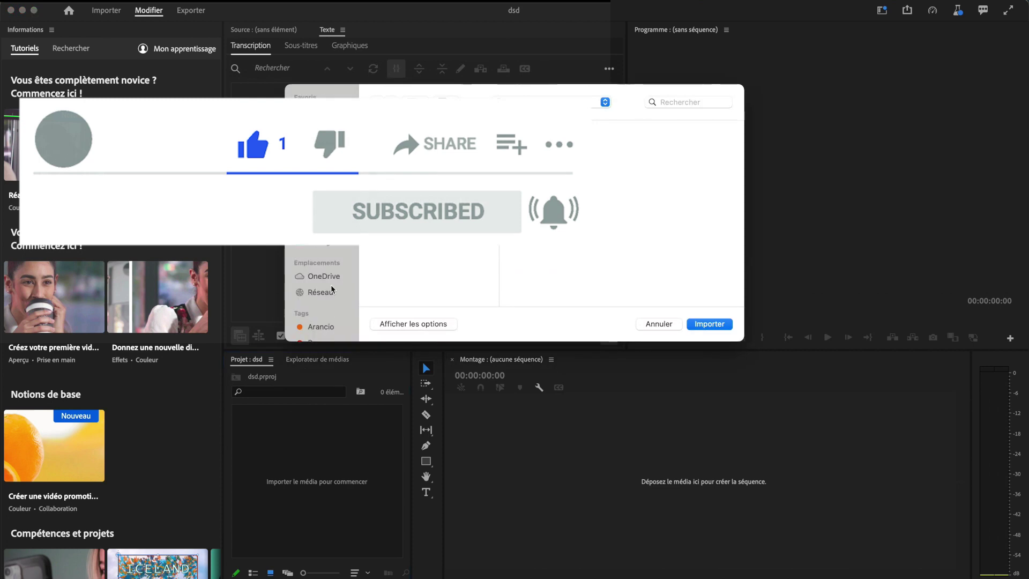
pyautogui.press('Escape')
pyautogui.doubleClick(289, 538)
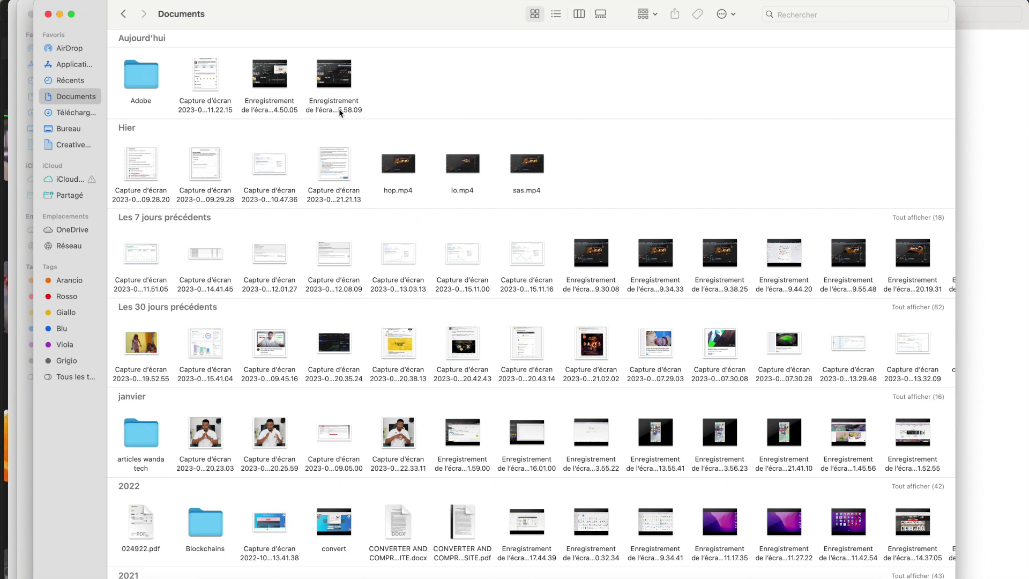
pyautogui.moveTo(343, 102); pyautogui.dragTo(386, 348)
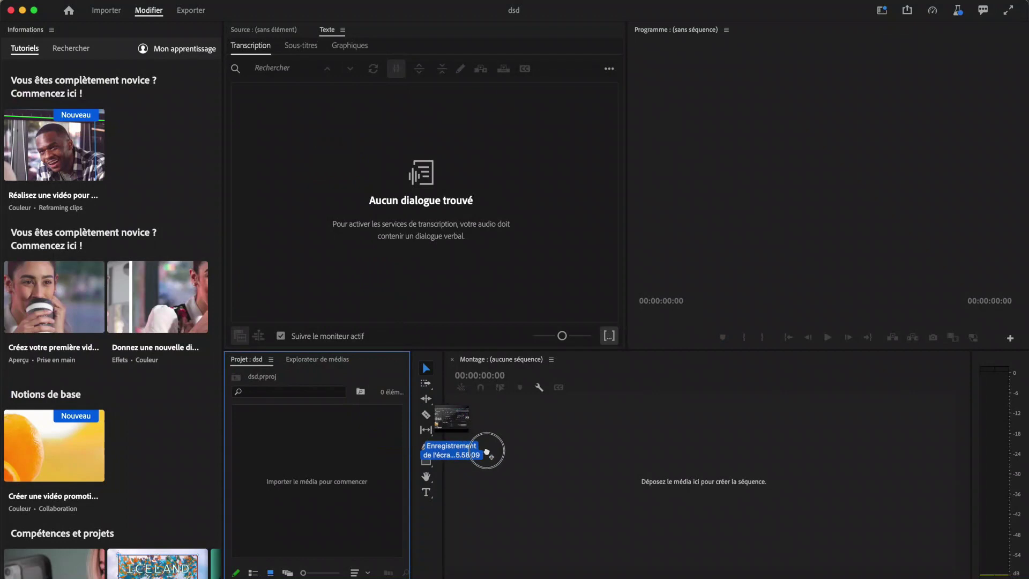
pyautogui.moveTo(387, 348)
pyautogui.mouseDown()
pyautogui.moveTo(390, 451)
pyautogui.moveTo(323, 478)
pyautogui.mouseUp()
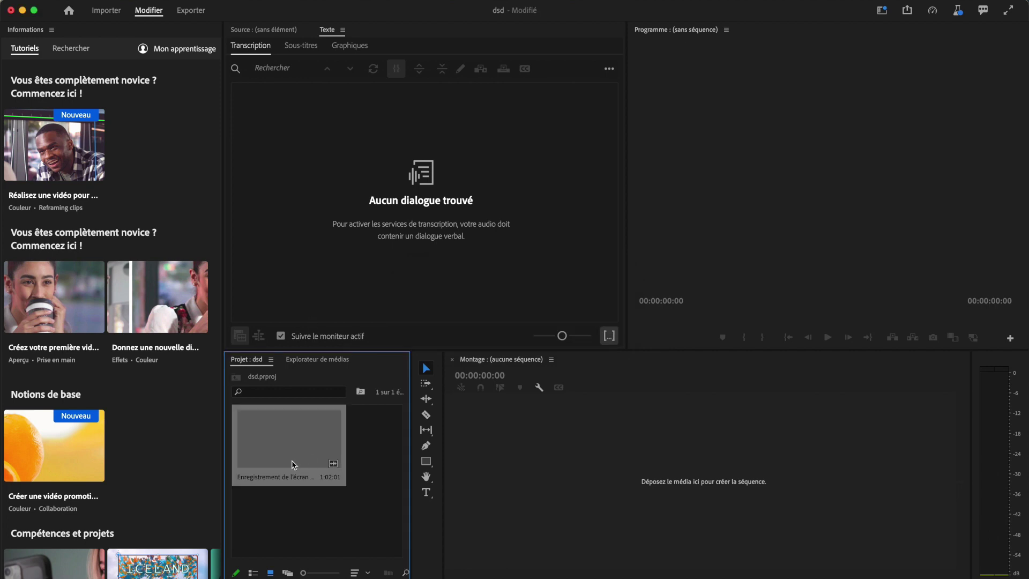
# Step: Drop the screen recording clip onto the empty Timeline to create a new sequence
pyautogui.moveTo(289, 444); pyautogui.dragTo(545, 440)
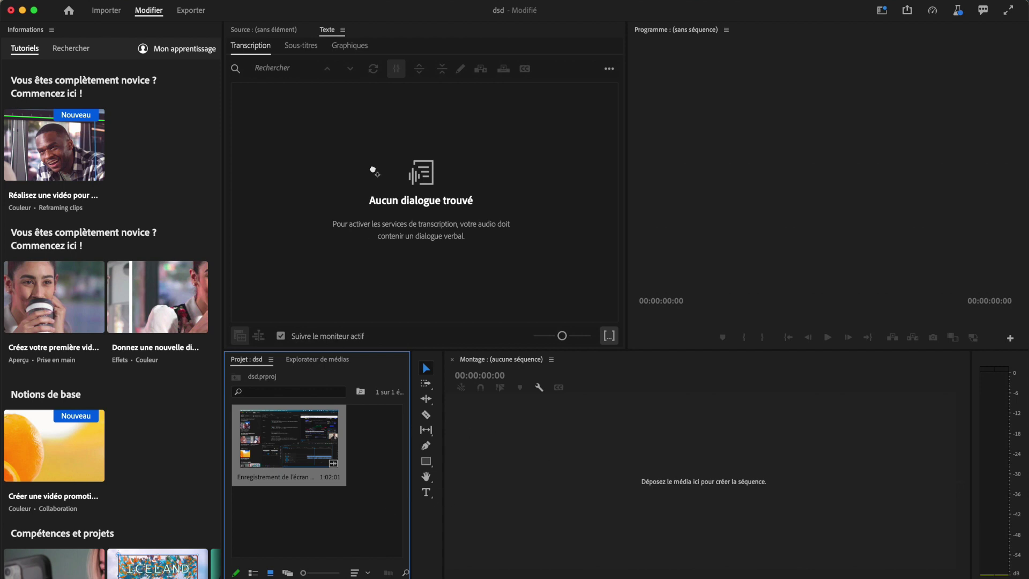
pyautogui.moveTo(373, 170); pyautogui.dragTo(514, 455)
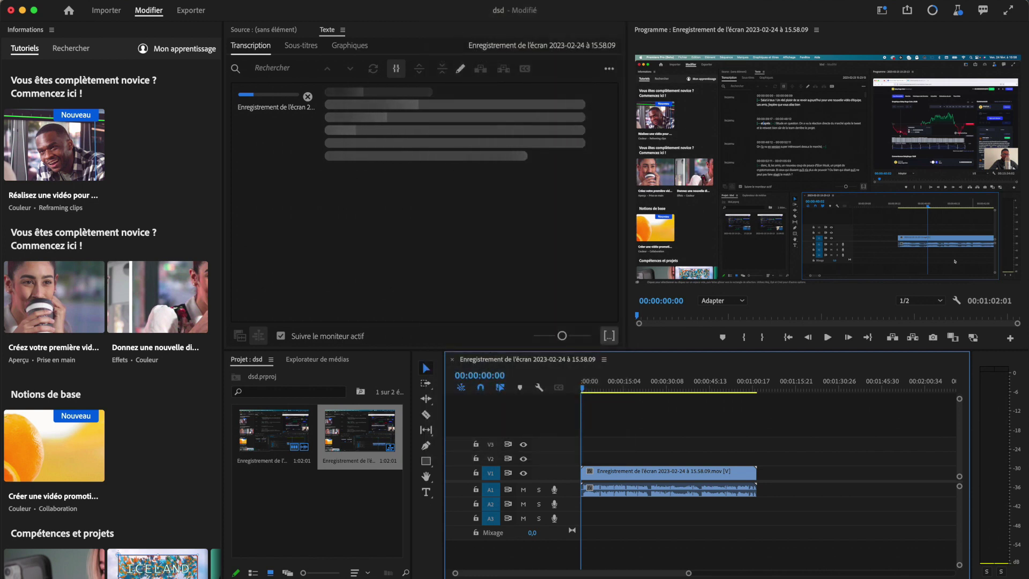
pyautogui.click(450, 1)
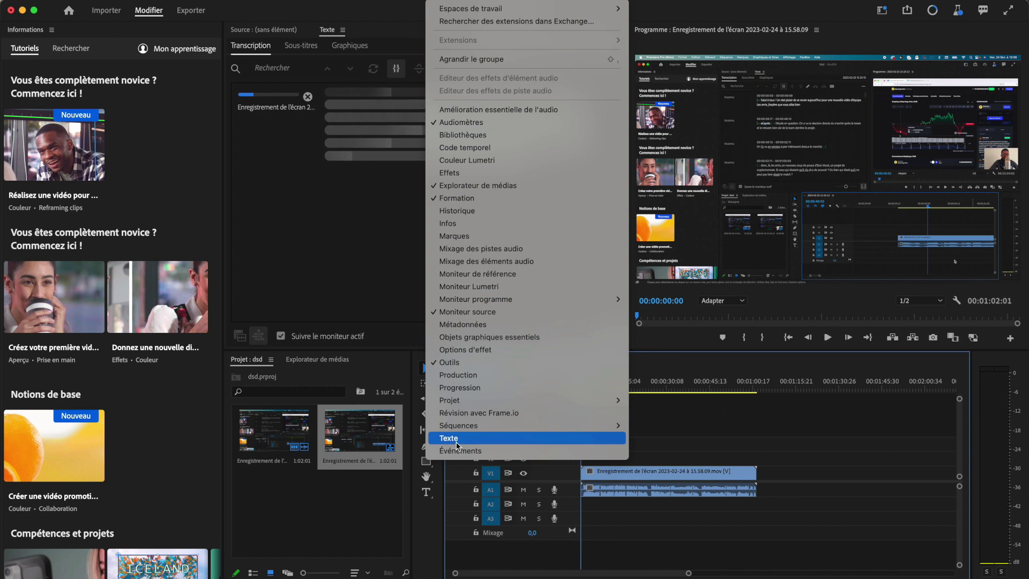
pyautogui.click(462, 441)
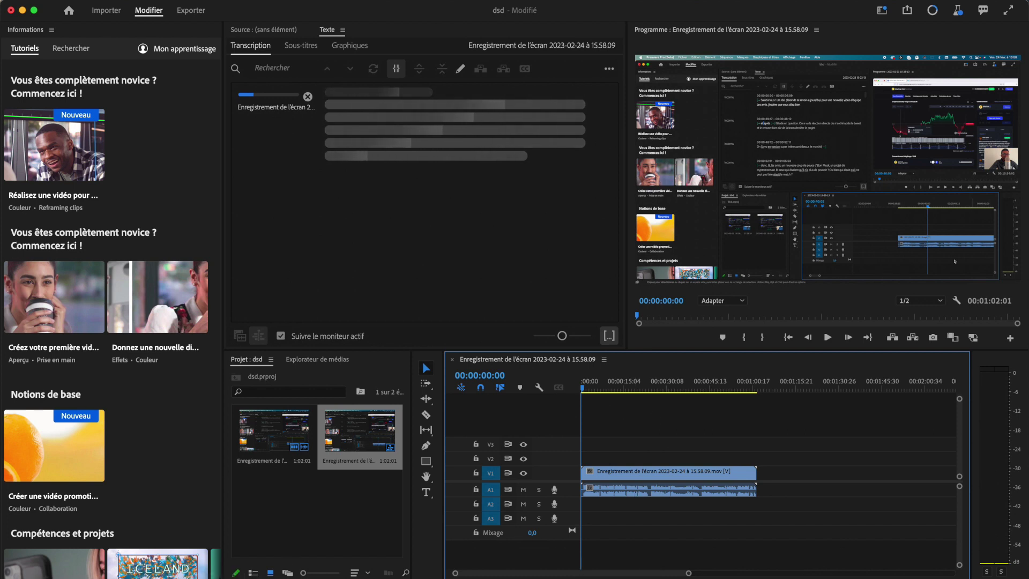
pyautogui.press('F4')
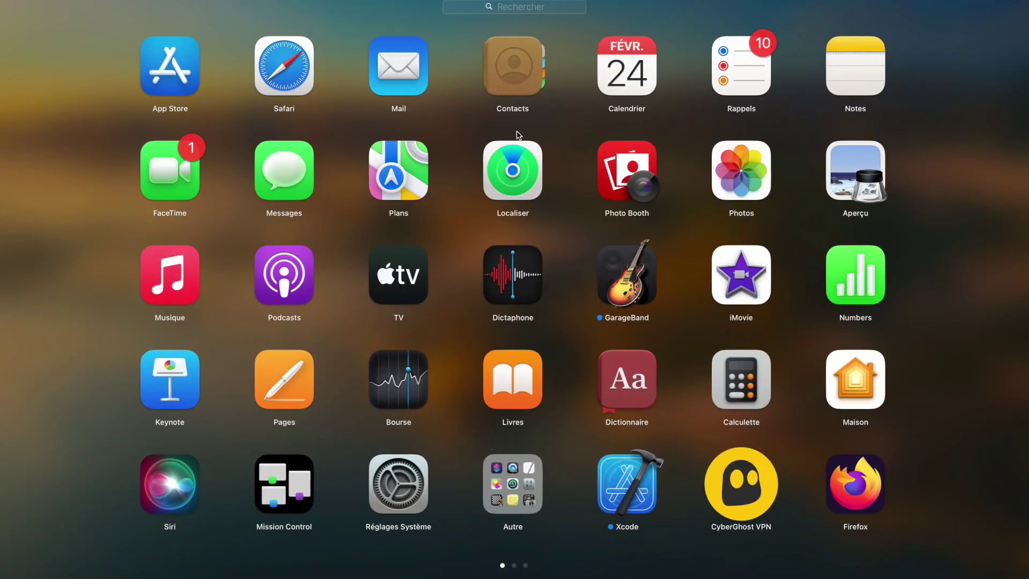
# Step: Search Launchpad for 'crea' and launch the Creative Cloud app
pyautogui.click(519, 20)
pyautogui.hscroll(5, 443, 169)
pyautogui.hscroll(-5, 444, 170)
pyautogui.hscroll(5, 444, 170)
pyautogui.hscroll(-5, 444, 169)
pyautogui.write('cr')
pyautogui.write('ea')
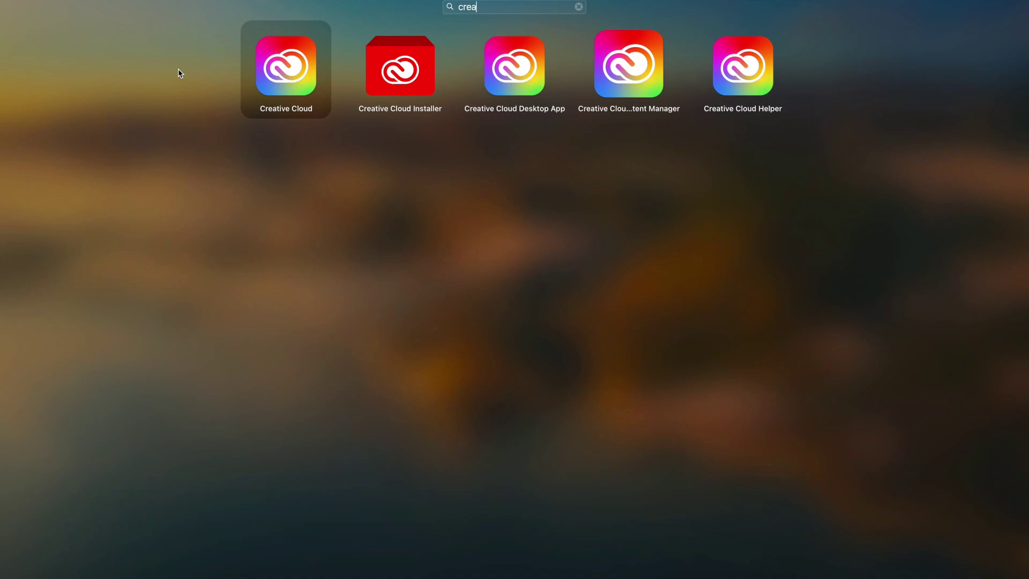
pyautogui.click(178, 69)
pyautogui.scroll(-3, 300, 348)
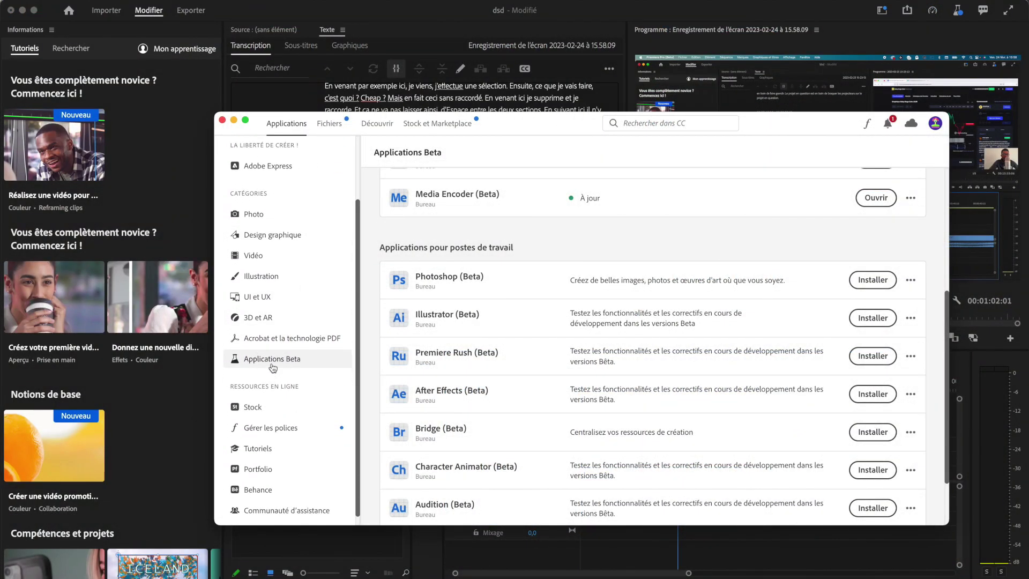
# Step: Scroll the Applications Beta list to confirm Premiere Pro (Beta) is up to date, then return to Premiere
pyautogui.click(292, 343)
pyautogui.click(273, 359)
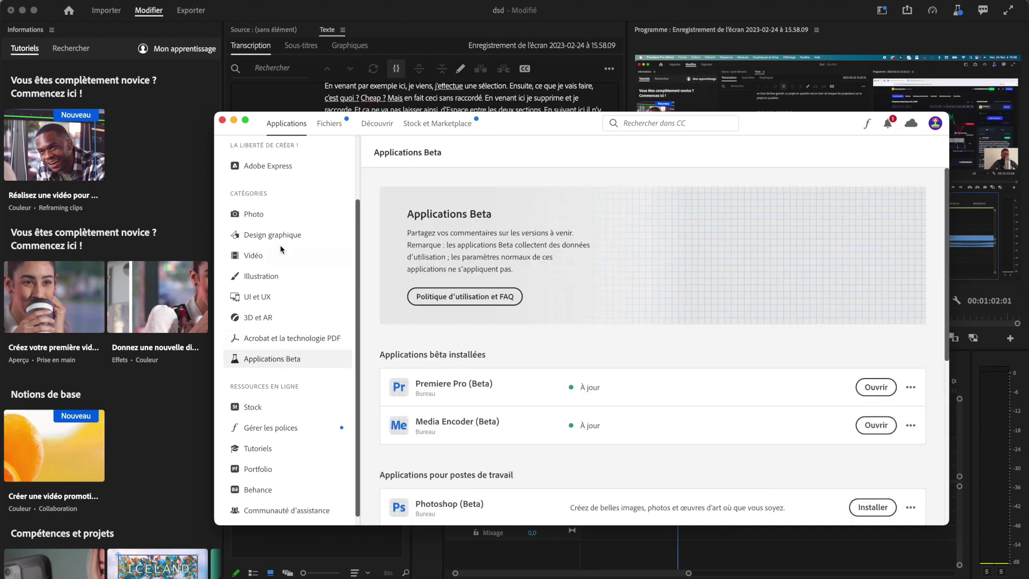
pyautogui.scroll(2, 280, 249)
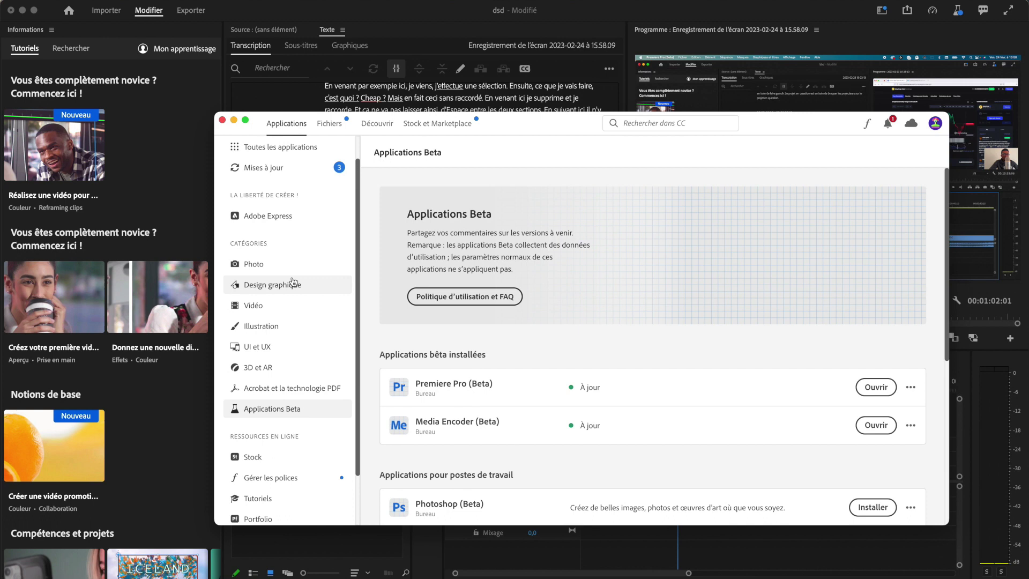
pyautogui.scroll(-5, 539, 448)
pyautogui.scroll(2, 539, 448)
pyautogui.scroll(-4, 539, 449)
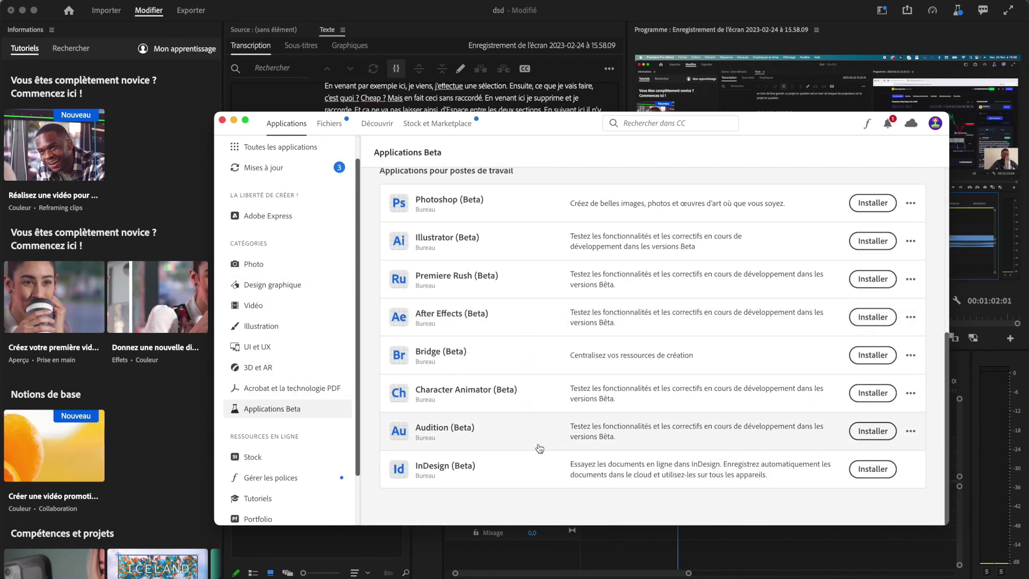
pyautogui.scroll(2, 538, 449)
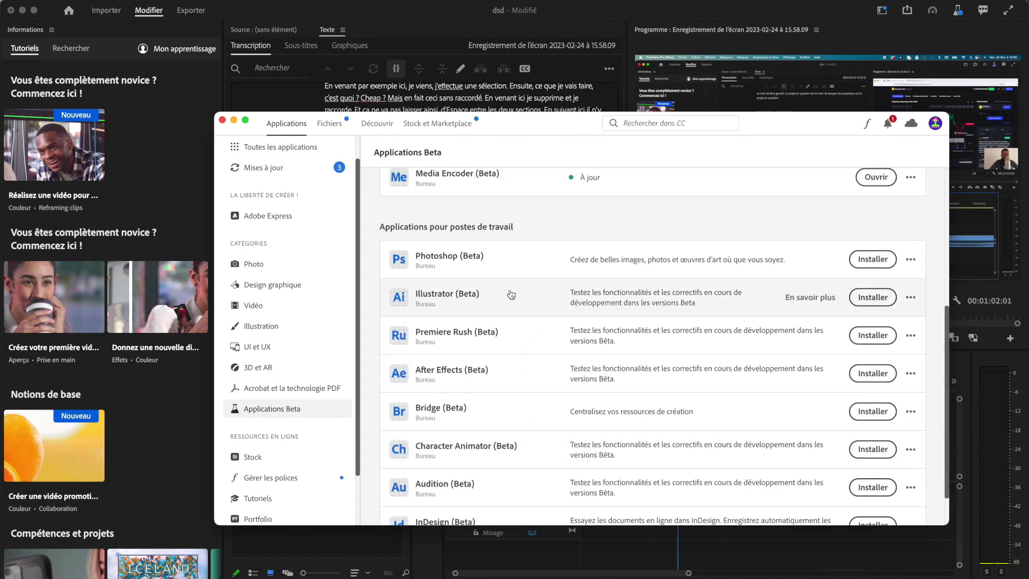
pyautogui.scroll(5, 511, 294)
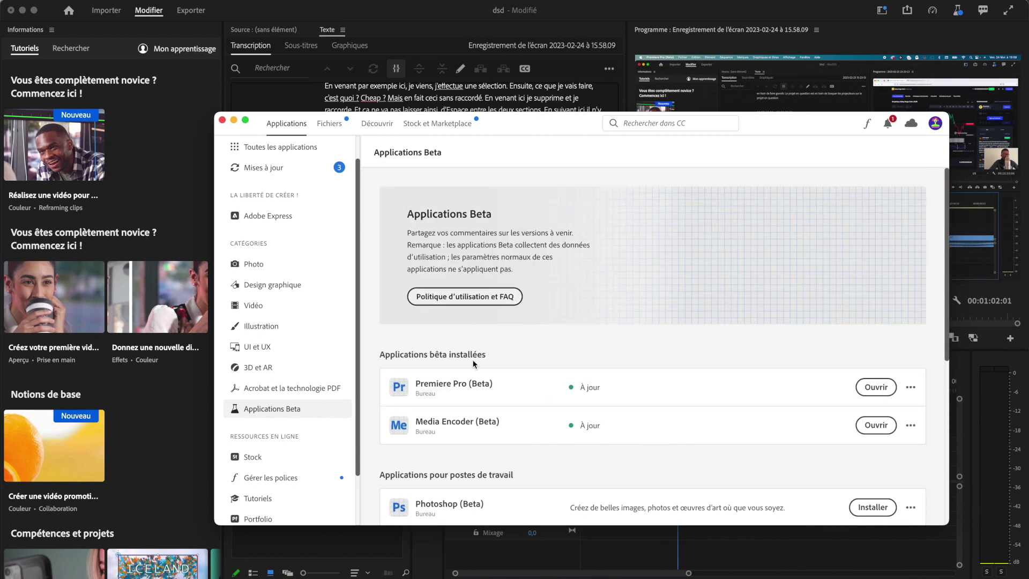
pyautogui.scroll(-4, 533, 374)
pyautogui.scroll(-6, 533, 374)
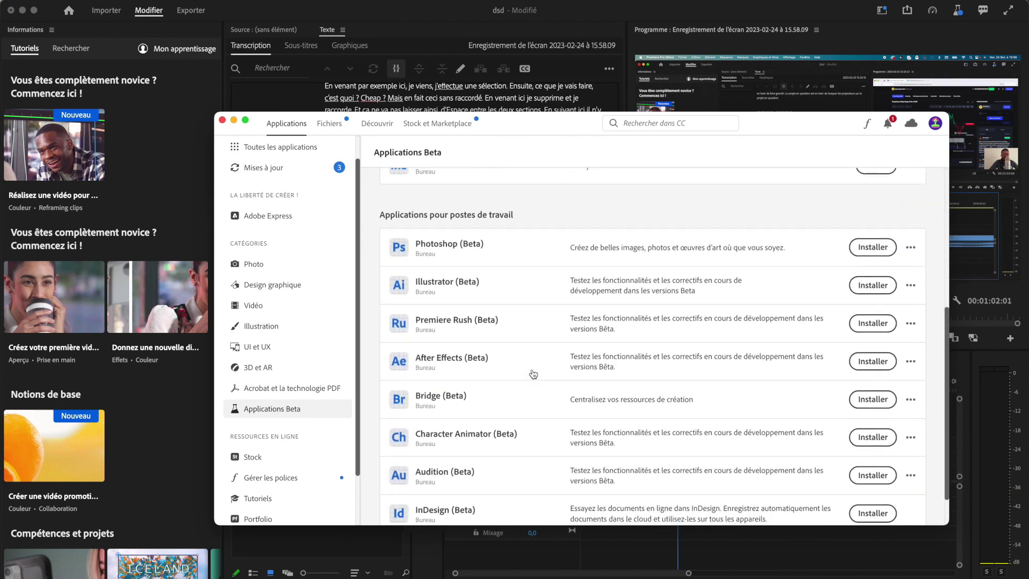
pyautogui.click(489, 32)
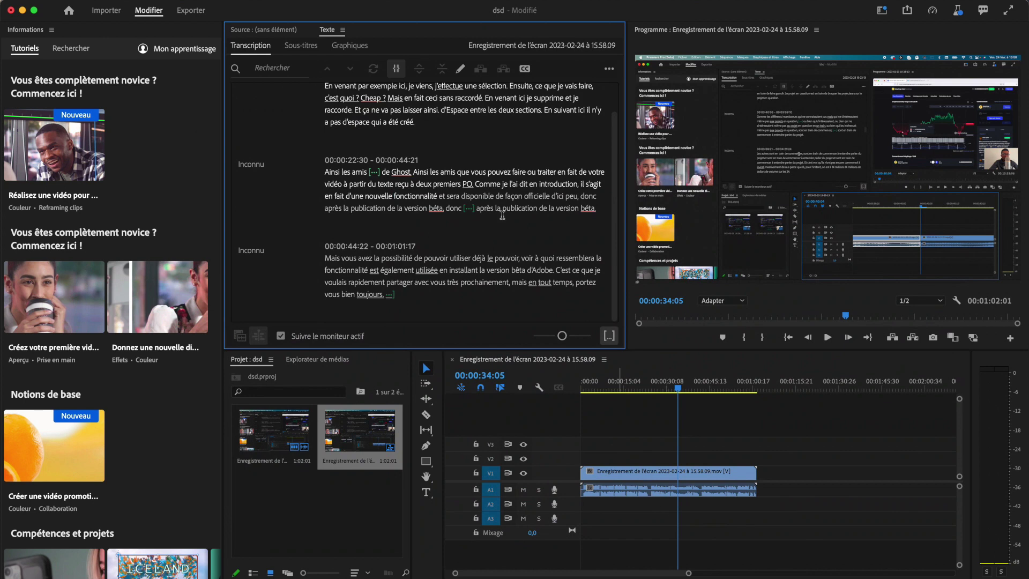
# Step: Select the transcript's closing words and open the Text panel's ... actions menu
pyautogui.moveTo(418, 300); pyautogui.dragTo(386, 282)
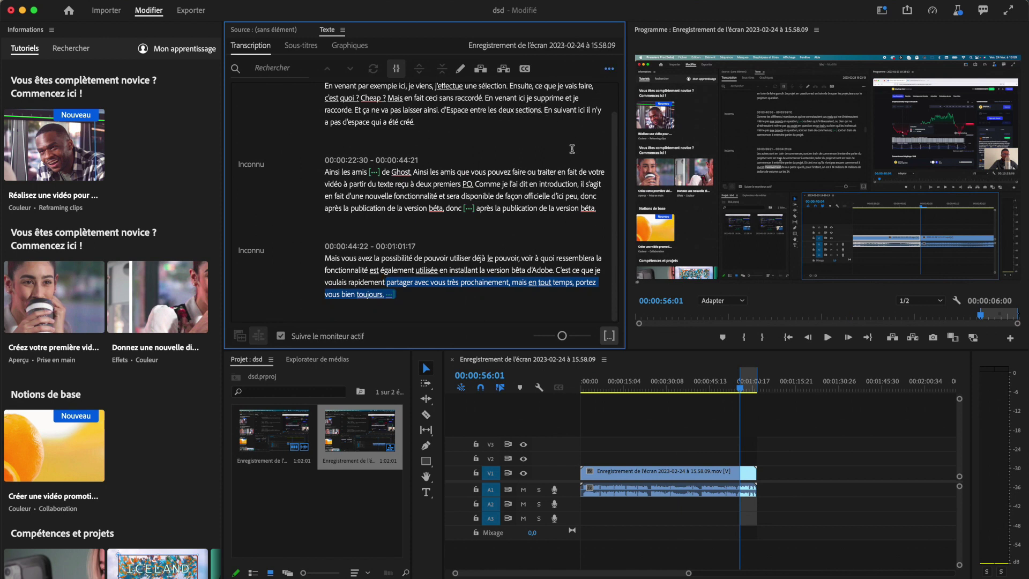
pyautogui.click(610, 70)
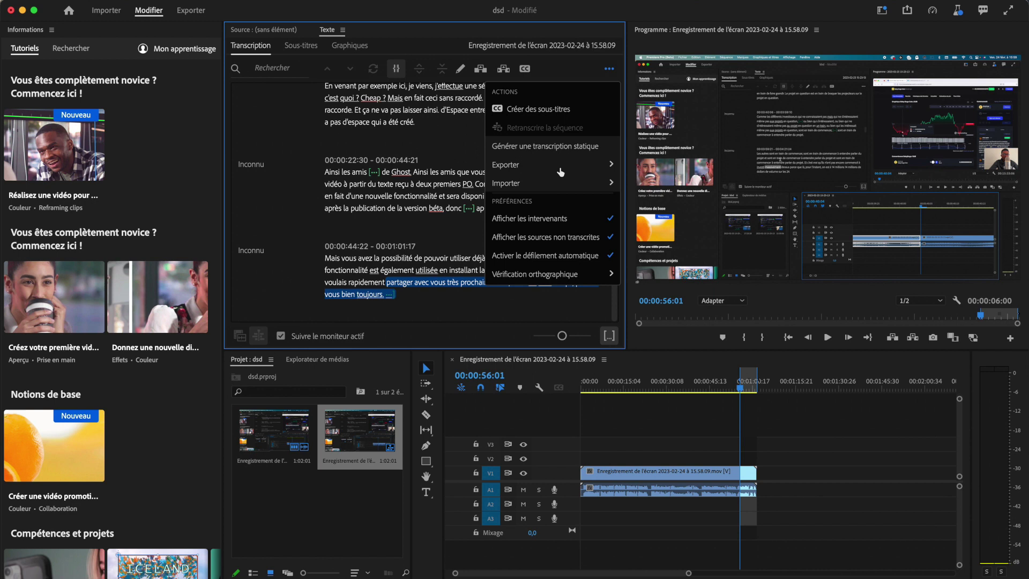
# Step: Export the transcript via Export to text file and select all its text in TextEdit
pyautogui.moveTo(557, 181)
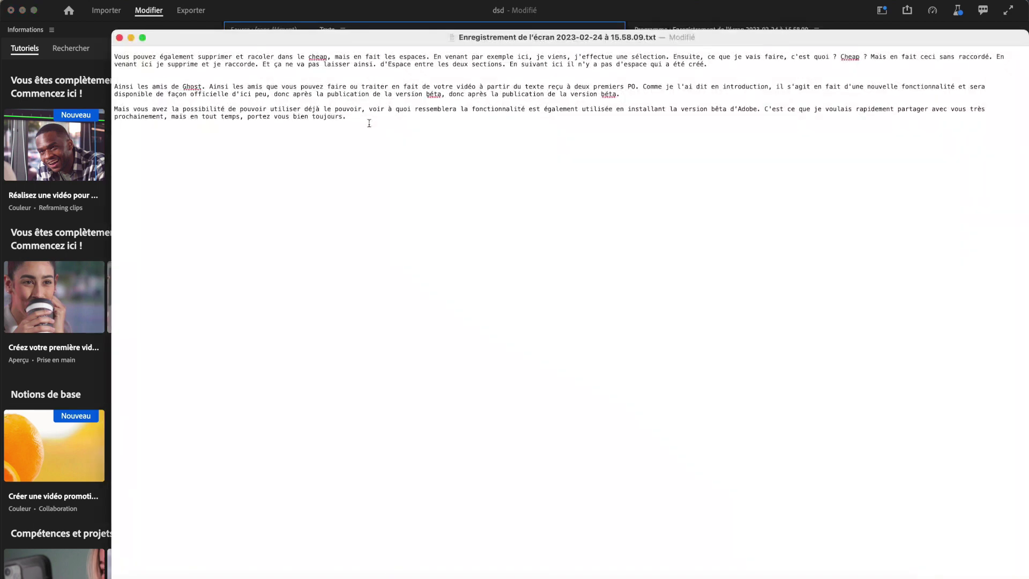
pyautogui.moveTo(369, 123); pyautogui.dragTo(212, 118)
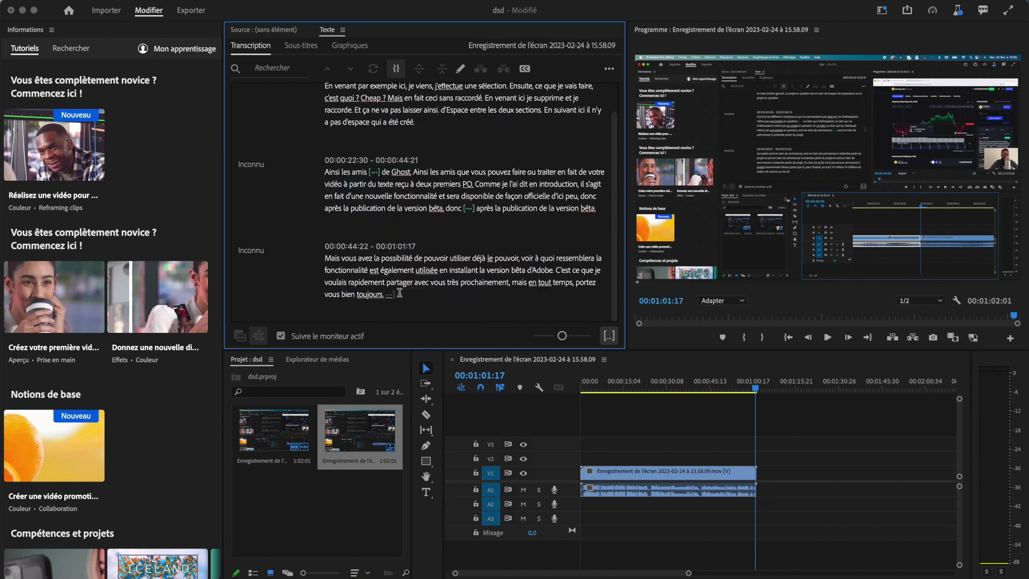
# Step: Add a full stop after “toujours” in the transcript's last paragraph
pyautogui.write('.')
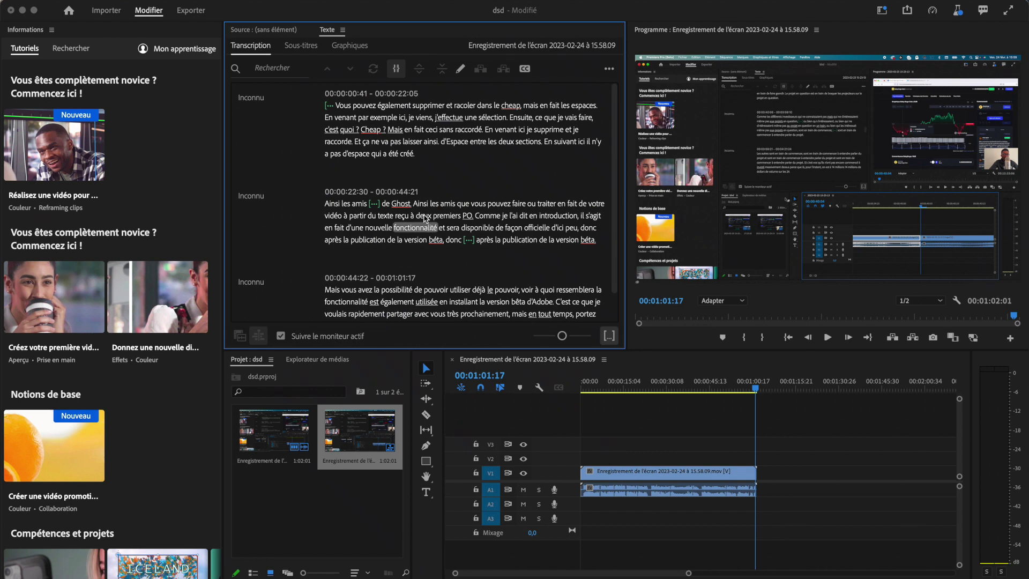